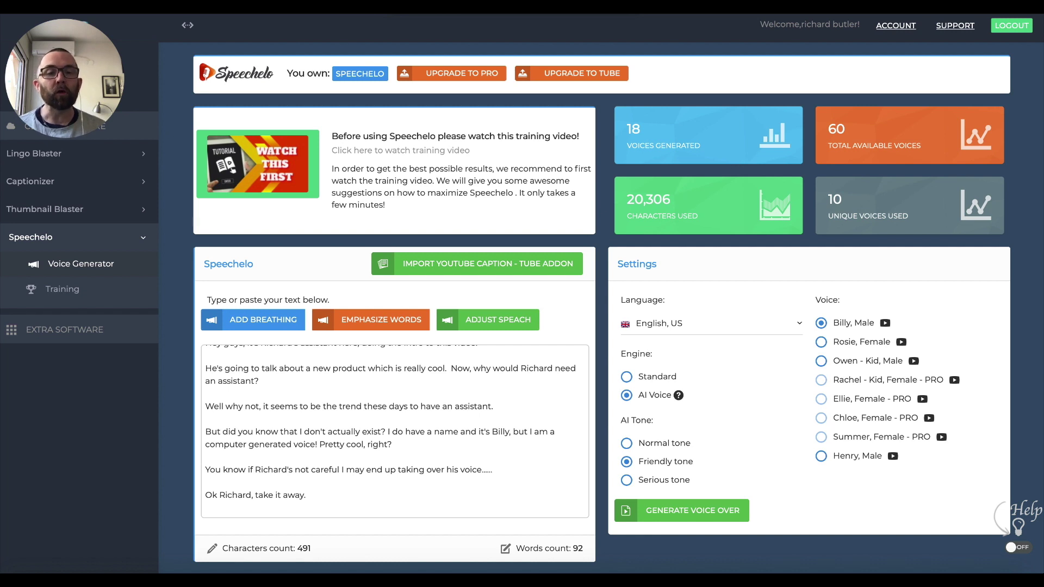
Switch the voice from Billy to Owen - Kid, Male, keeping English, US as the language
left_click(796, 327)
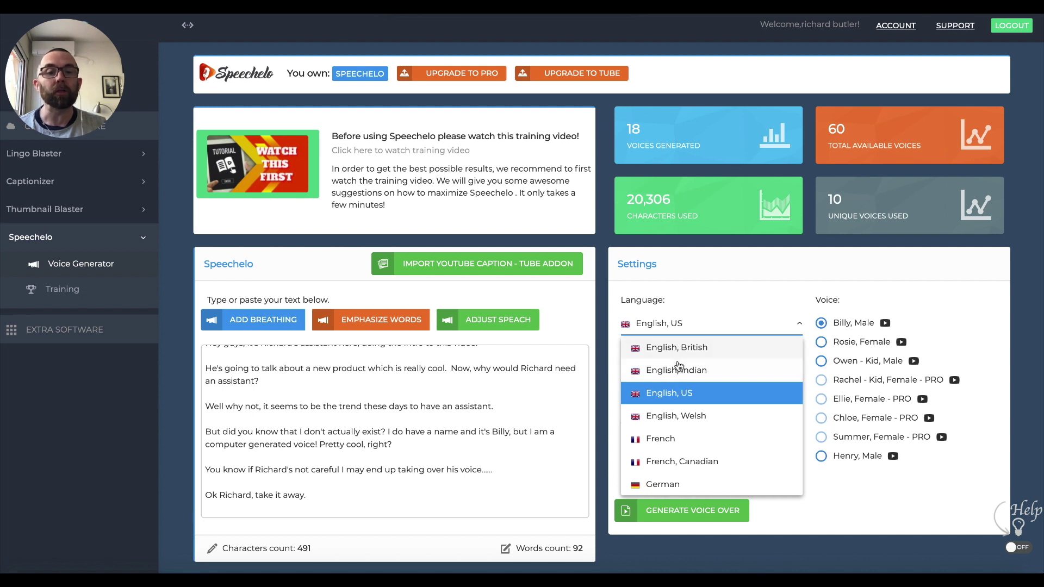
left_click(882, 307)
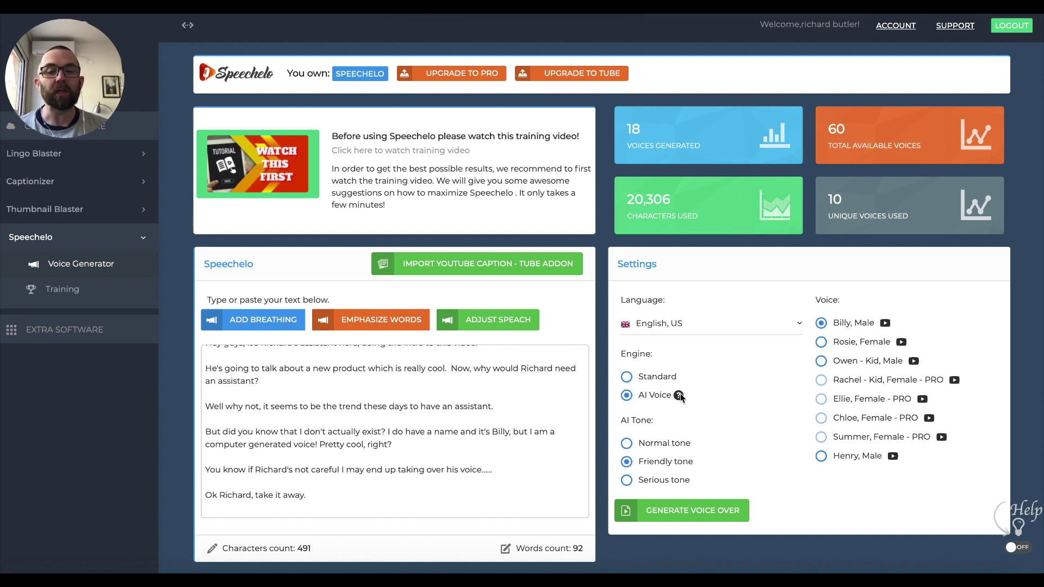
mouse_move(679, 396)
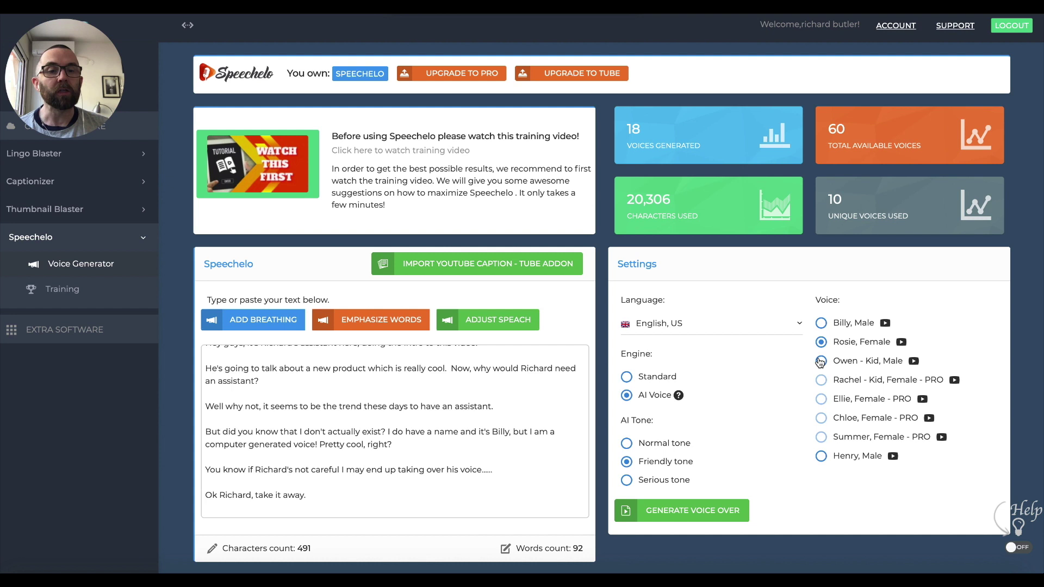
left_click(821, 361)
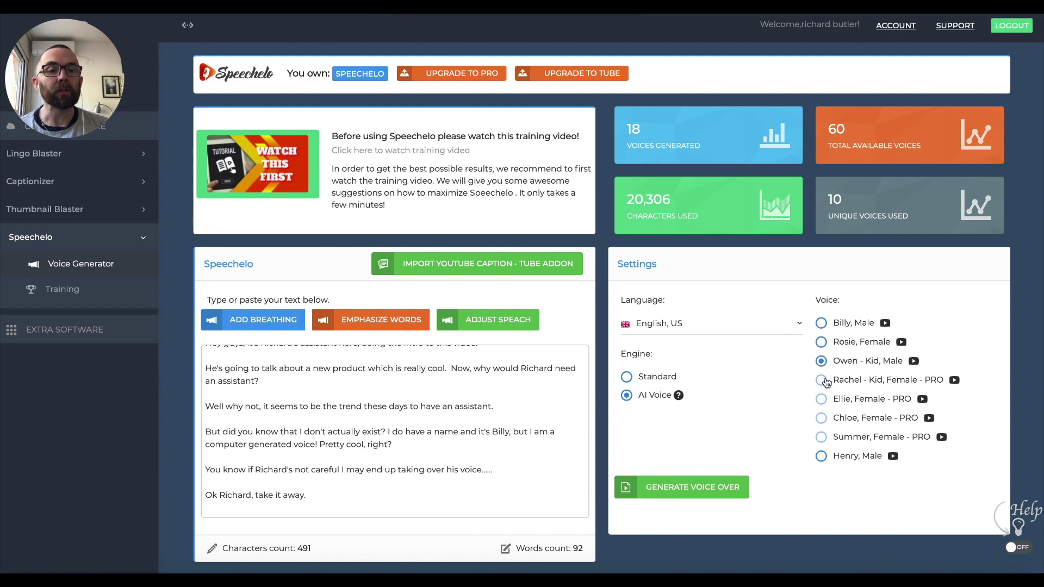
Switch the language to English, British and confirm the switch to the AI Voice engine
left_click(658, 329)
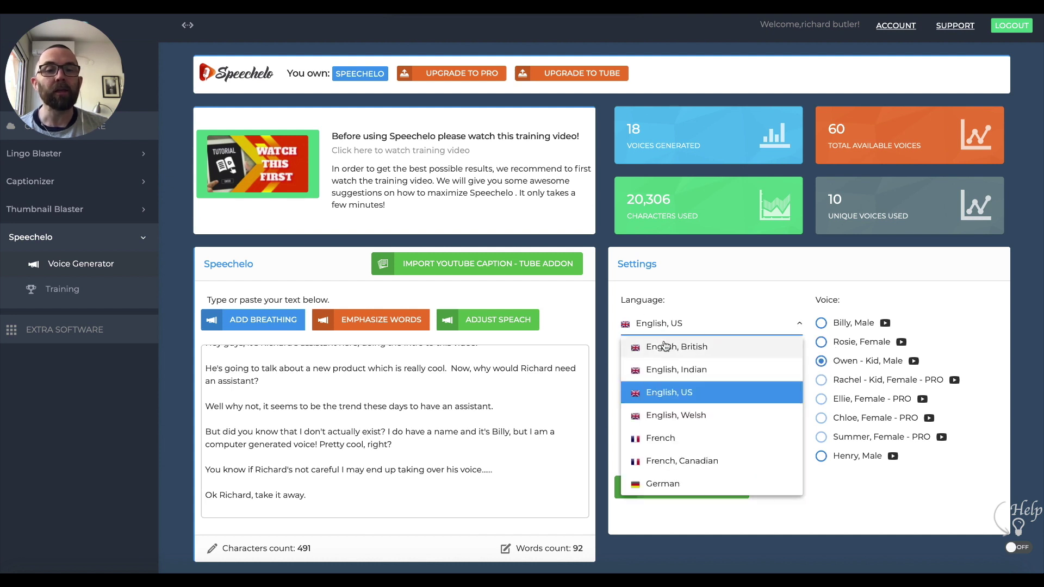
left_click(663, 345)
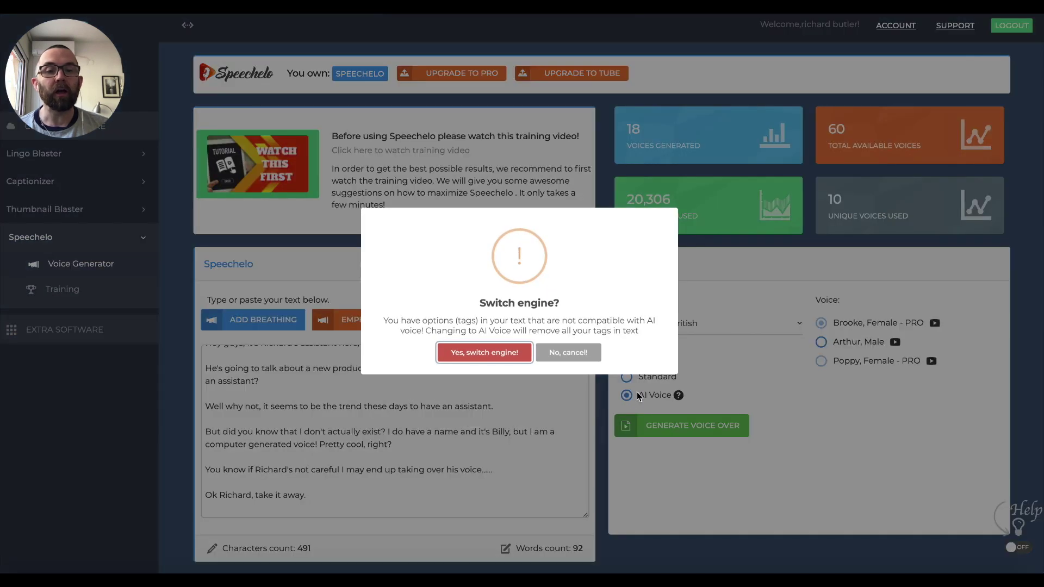
left_click(501, 352)
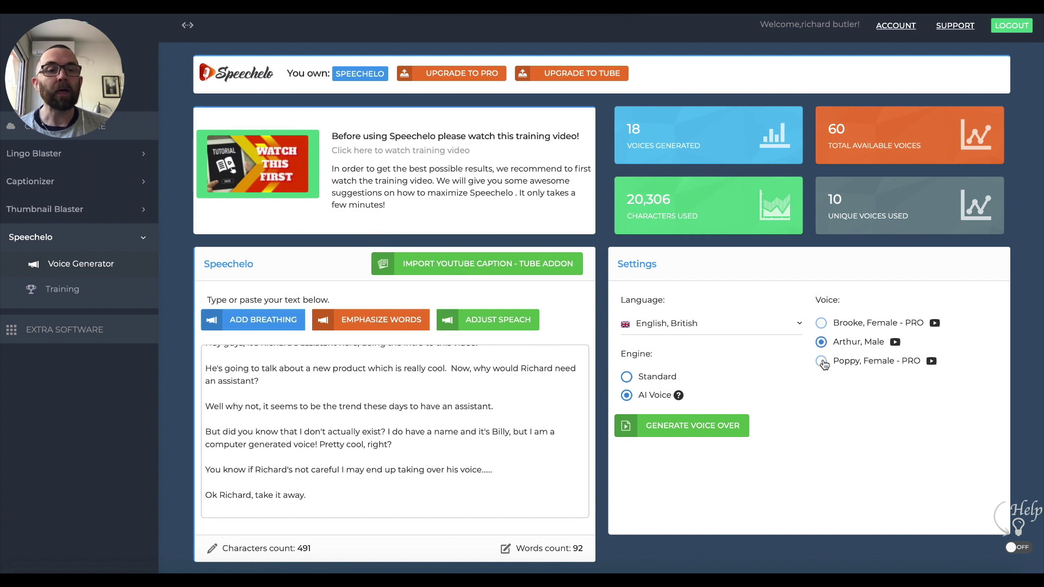
Reopen the language list and scroll down to the French entry
left_click(665, 323)
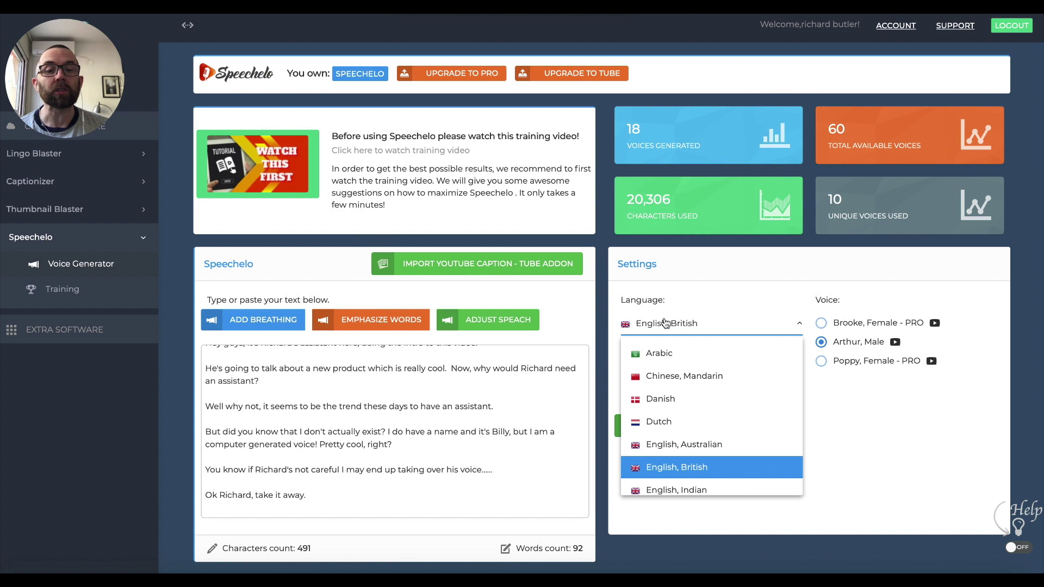
scroll(659, 431, "down", 1)
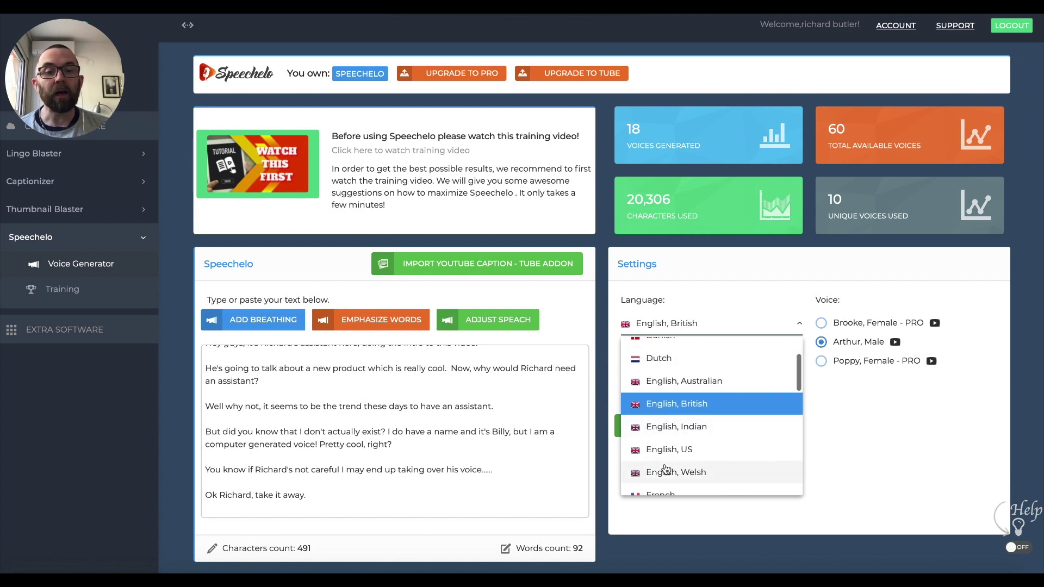
scroll(665, 465, "down", 1)
Try the French Thiery, Male voice, then the German voices Anke and Martin
left_click(664, 465)
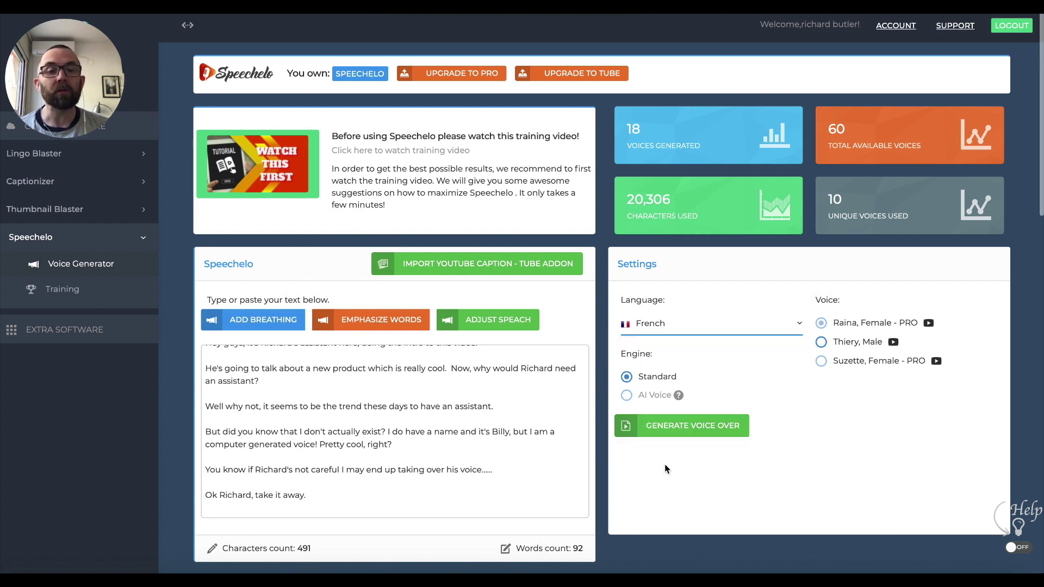
left_click(820, 341)
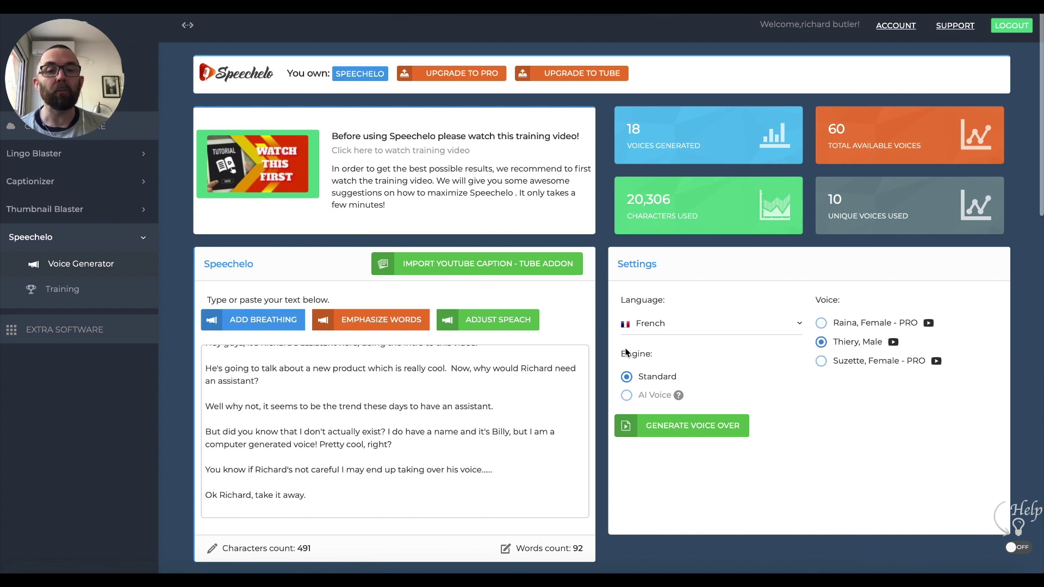
left_click(641, 326)
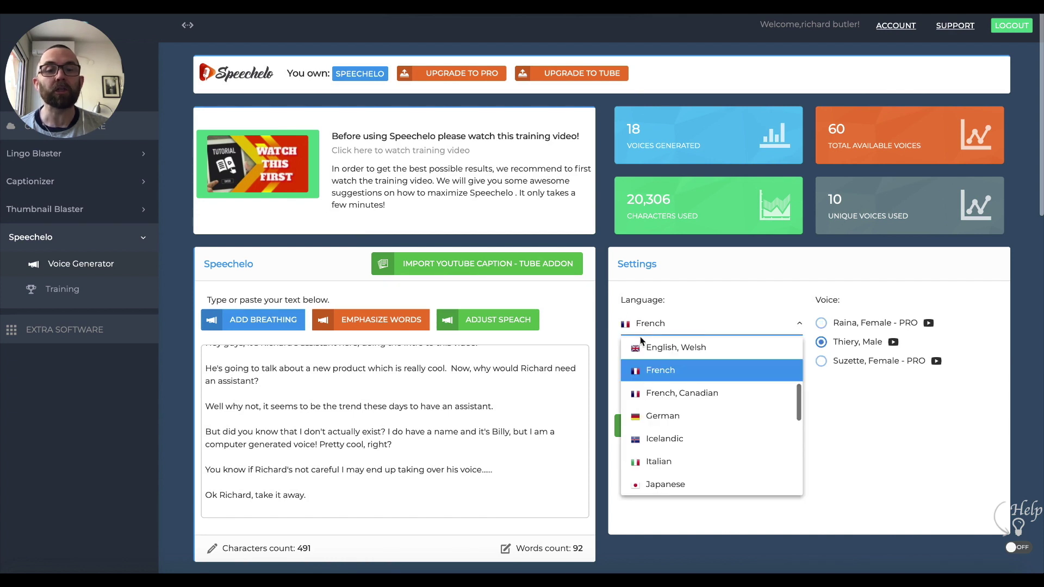
left_click(653, 416)
left_click(821, 342)
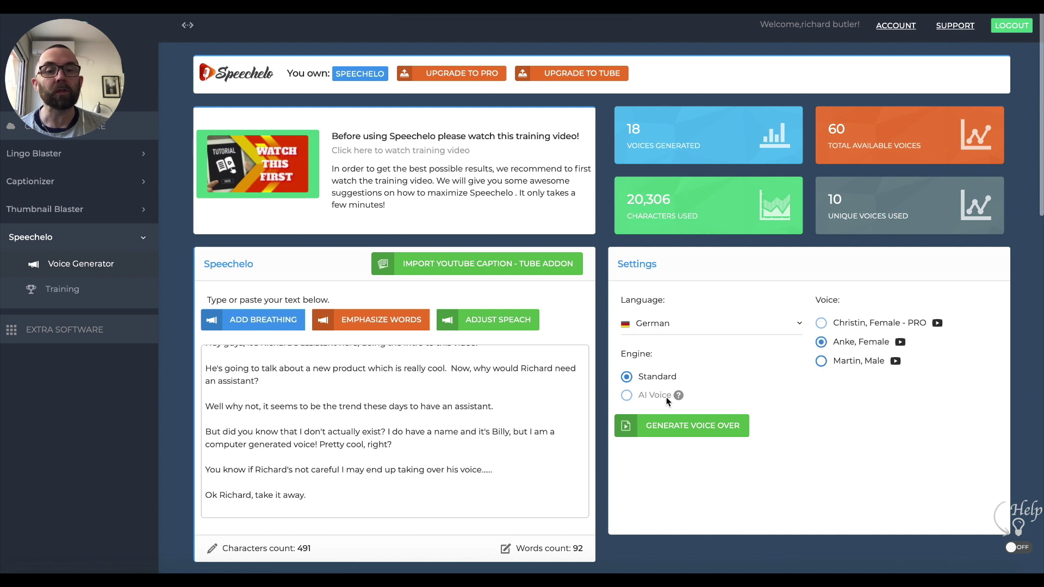
left_click(821, 361)
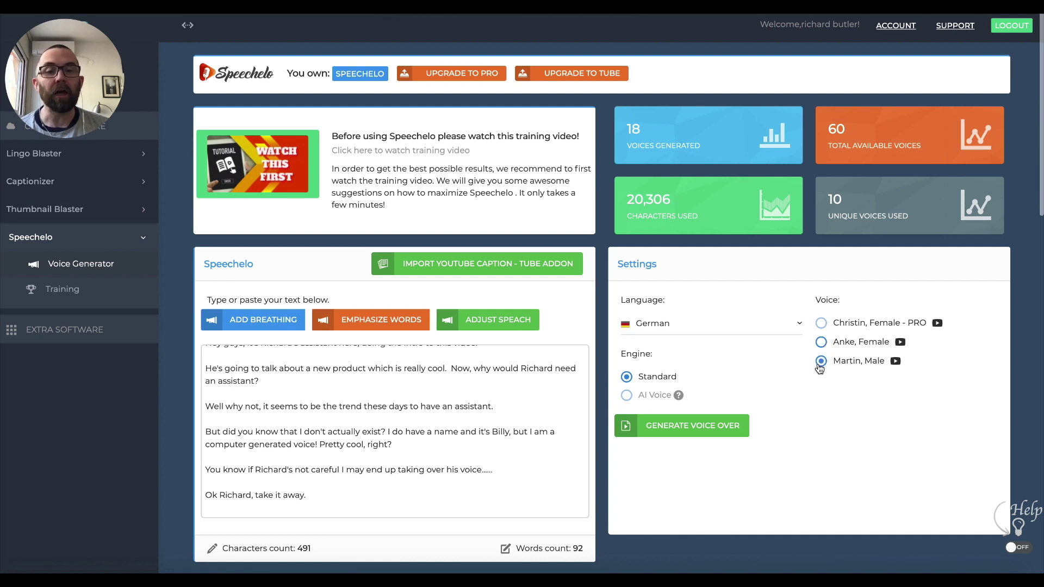
Set the language to Italian and choose the Delinda, Female voice
left_click(659, 325)
left_click(662, 412)
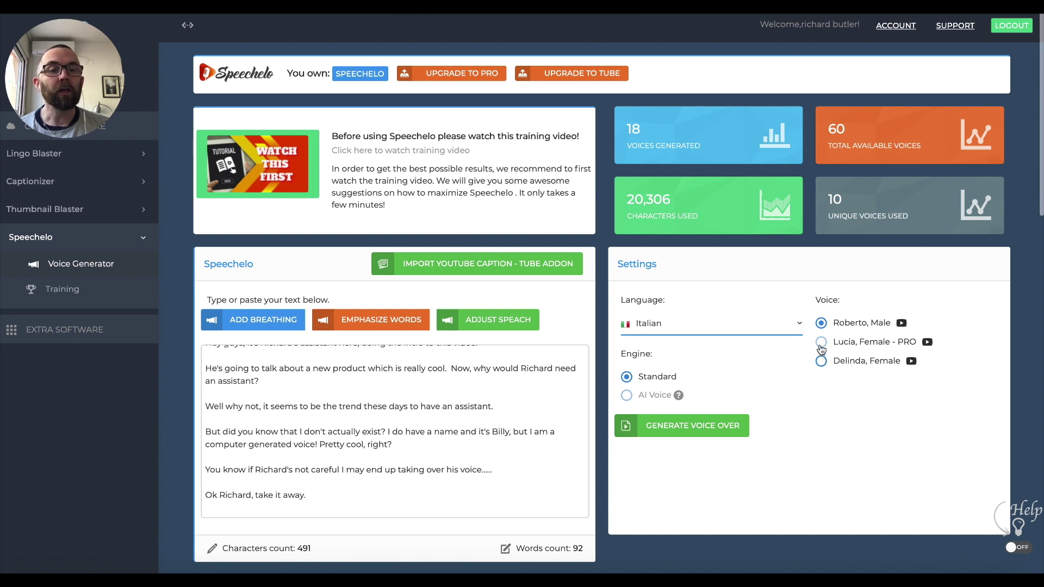
left_click(821, 361)
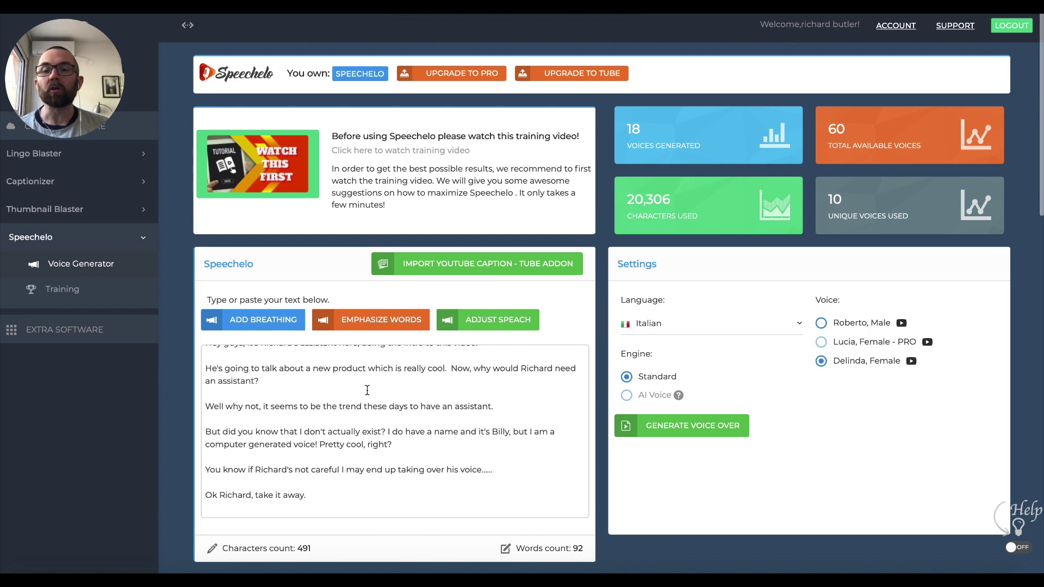
scroll(368, 390, "up", 1)
scroll(442, 417, "down", 1)
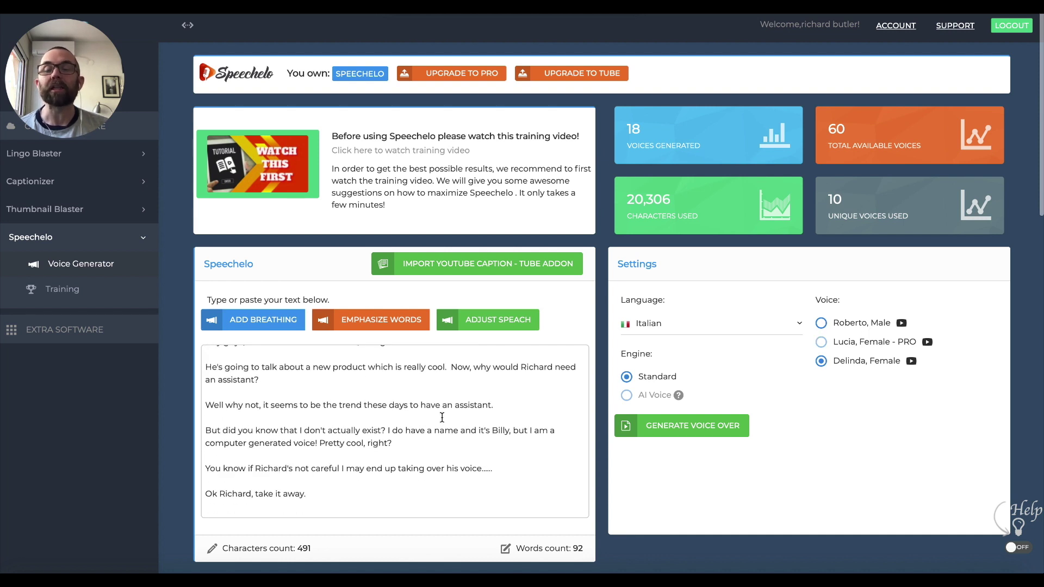
Generate the Italian voiceover in Delinda's voice and dismiss the success confirmation
left_click(679, 425)
scroll(683, 413, "down", 1)
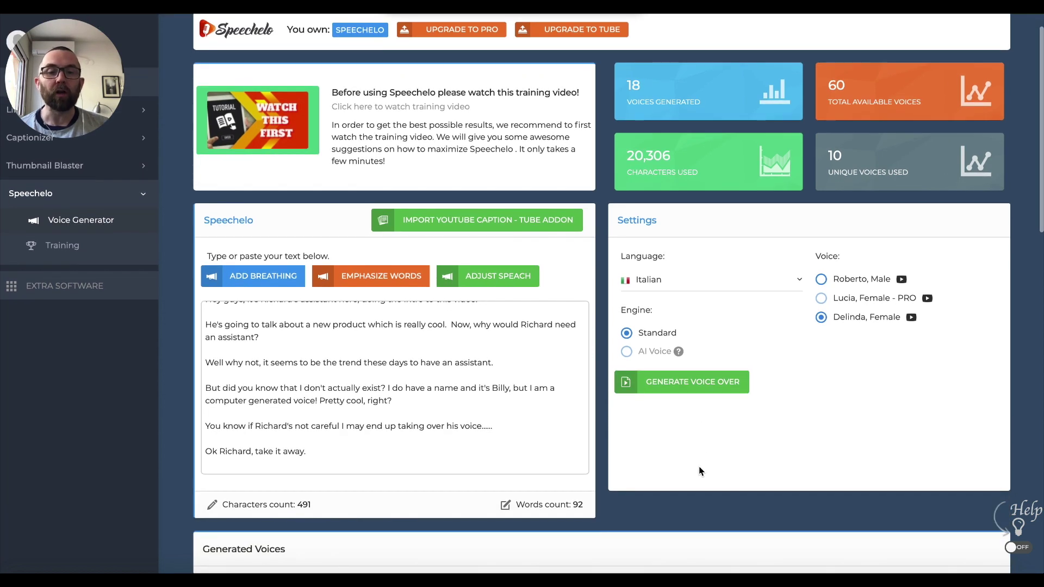
left_click(657, 379)
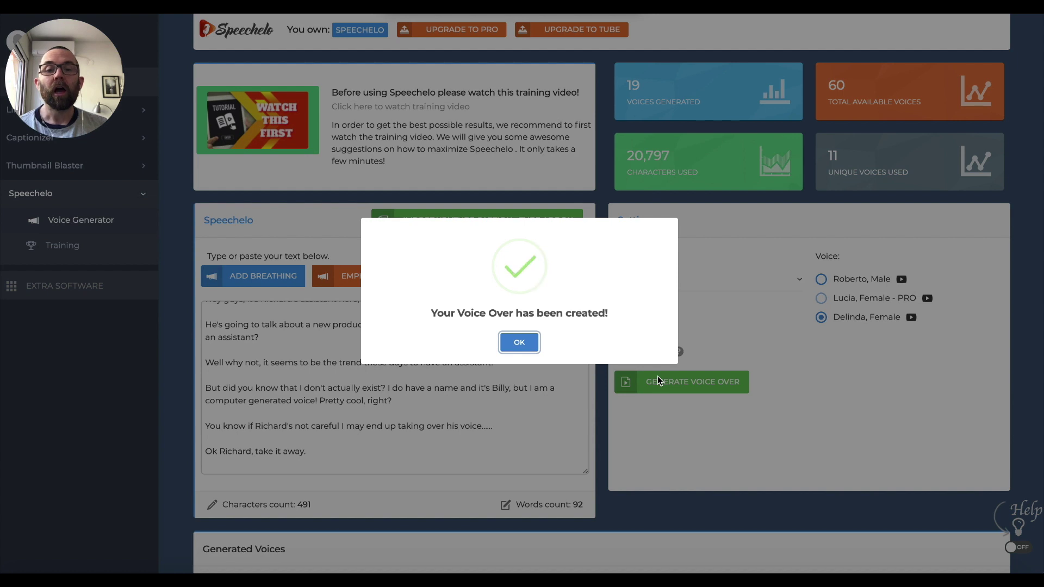
left_click(519, 343)
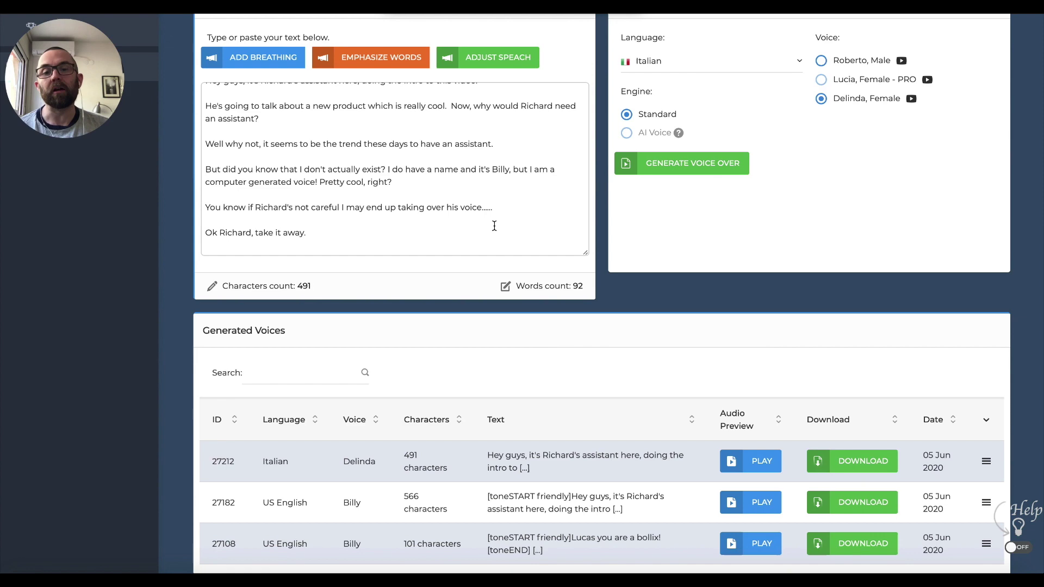
Scroll through the script text box and page to review the voice settings
scroll(494, 226, "up", 5)
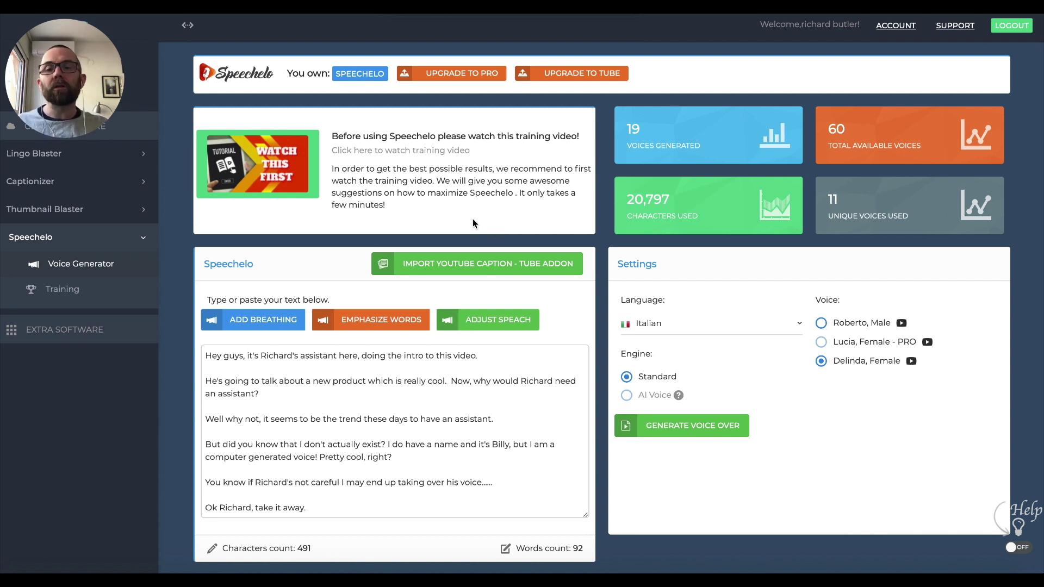
scroll(317, 450, "down", 1)
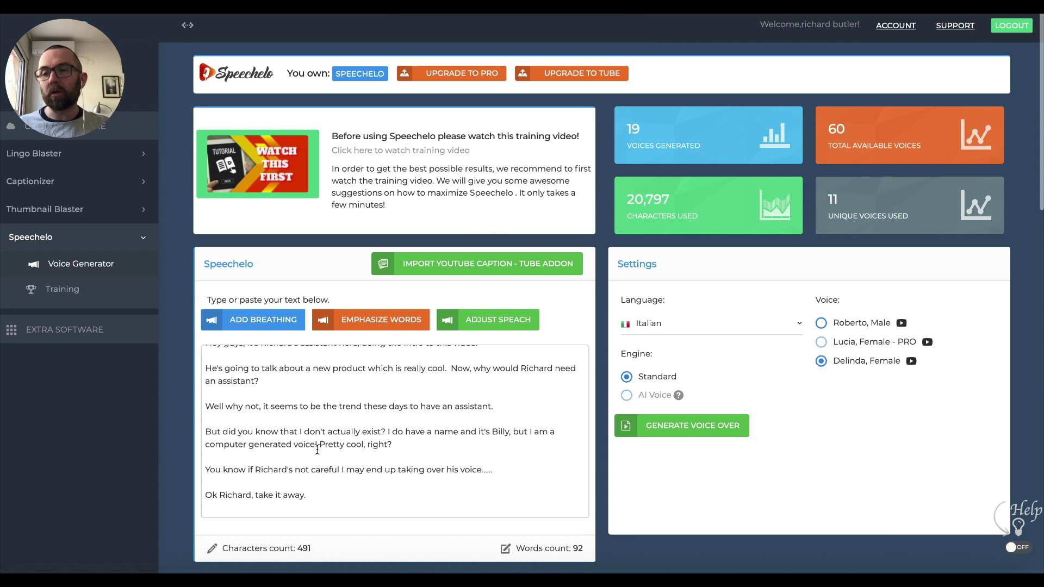
scroll(317, 450, "down", 1)
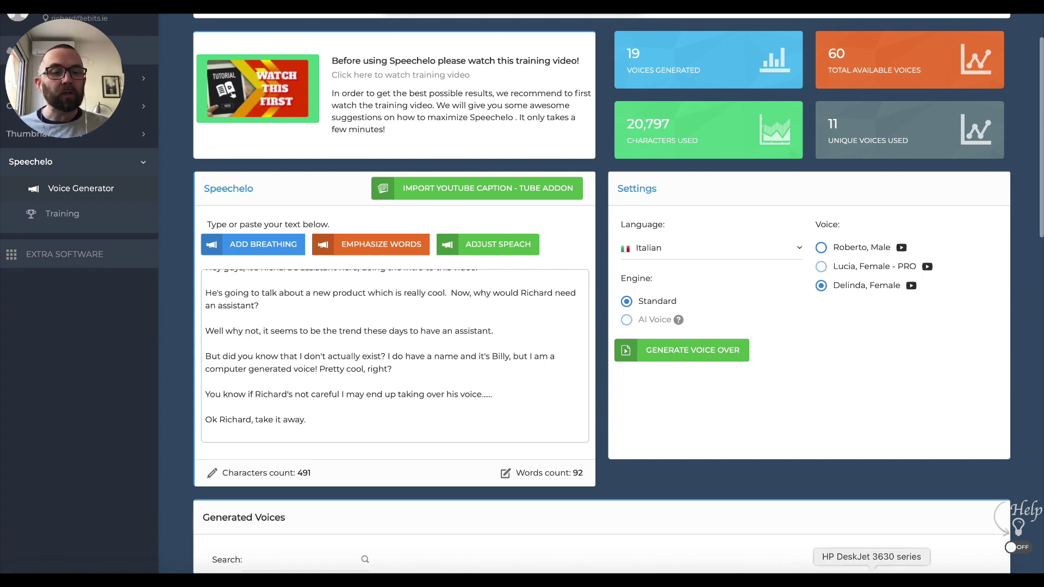
Bring up 'Dont Let The Fear Of Failure Limit Your Life.txt', scroll to its end, and close it
left_click(939, 579)
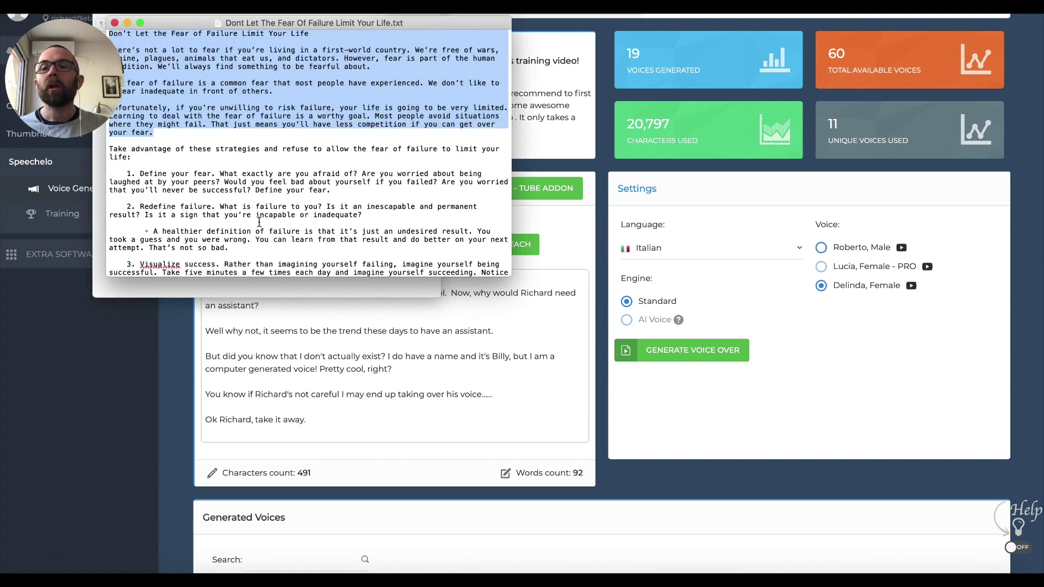
scroll(259, 223, "down", 10)
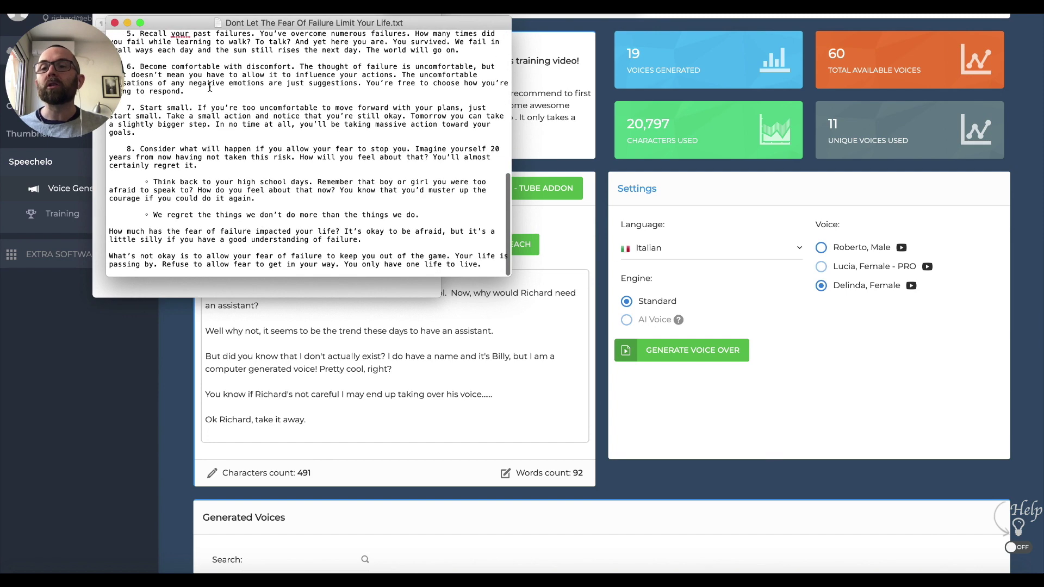
left_click(115, 23)
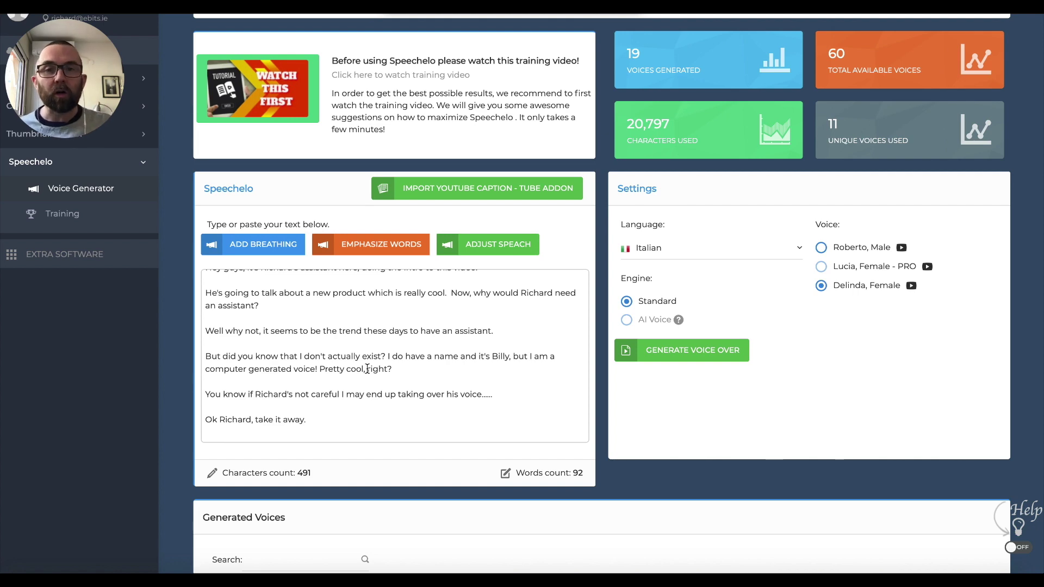
scroll(768, 512, "down", 4)
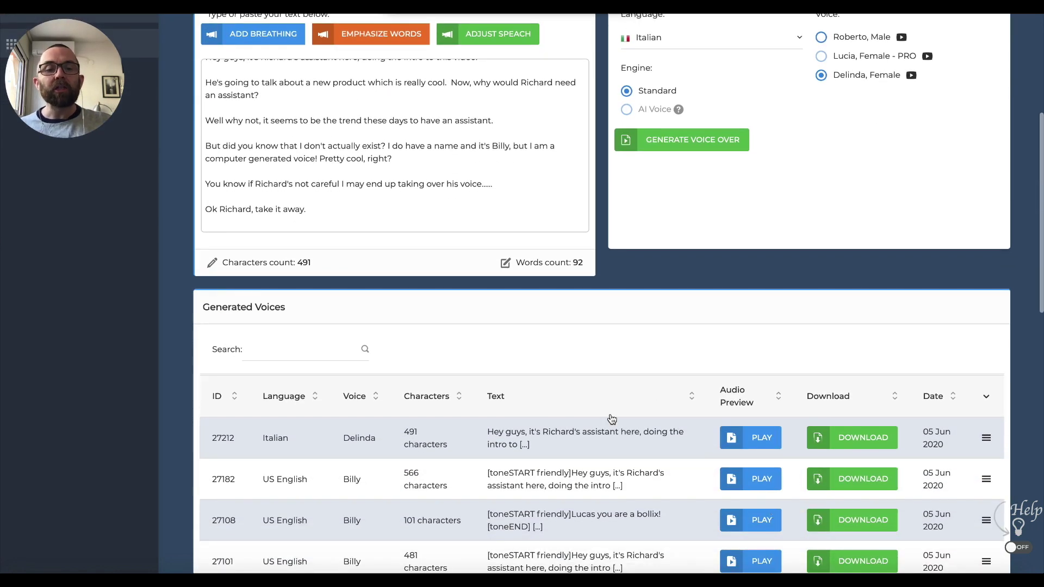
scroll(781, 517, "up", 5)
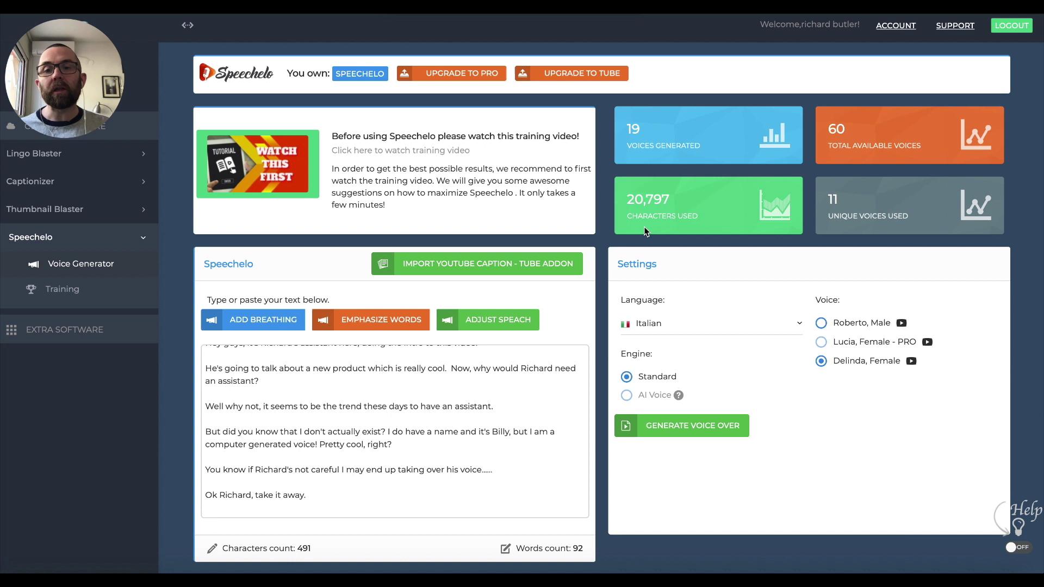
scroll(486, 505, "up", 1)
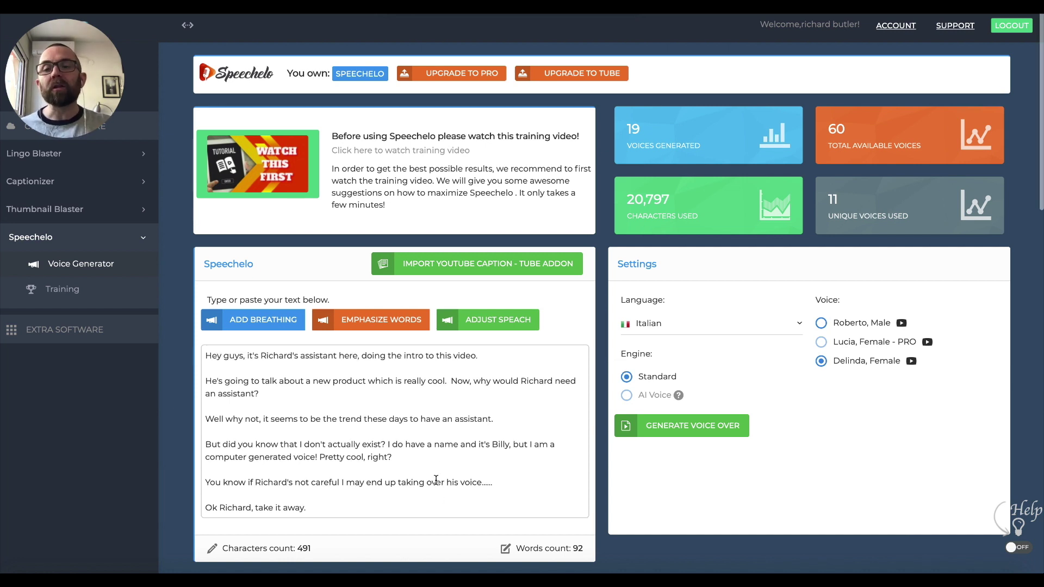
scroll(436, 460, "down", 1)
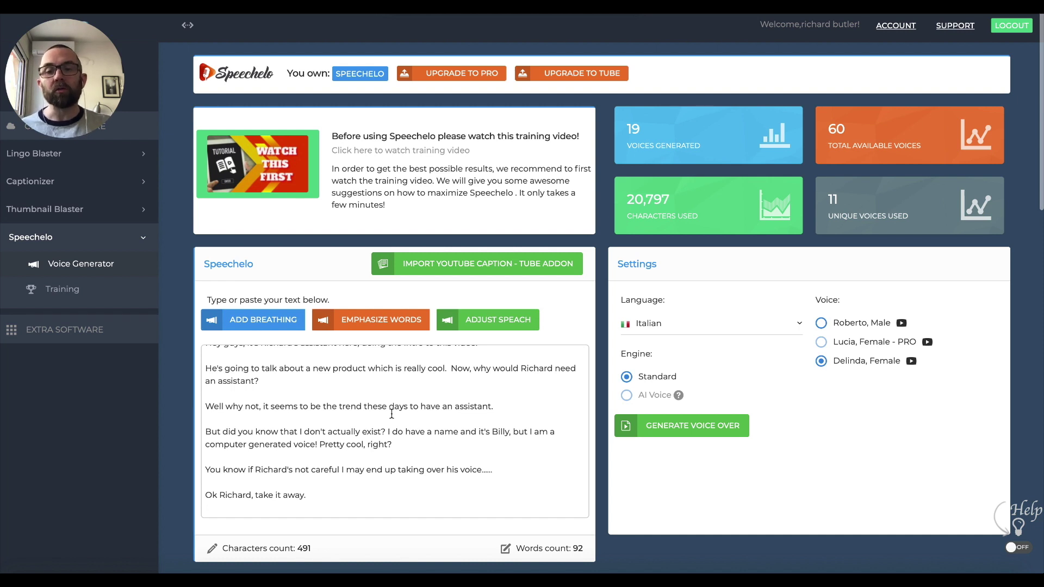
scroll(392, 415, "up", 1)
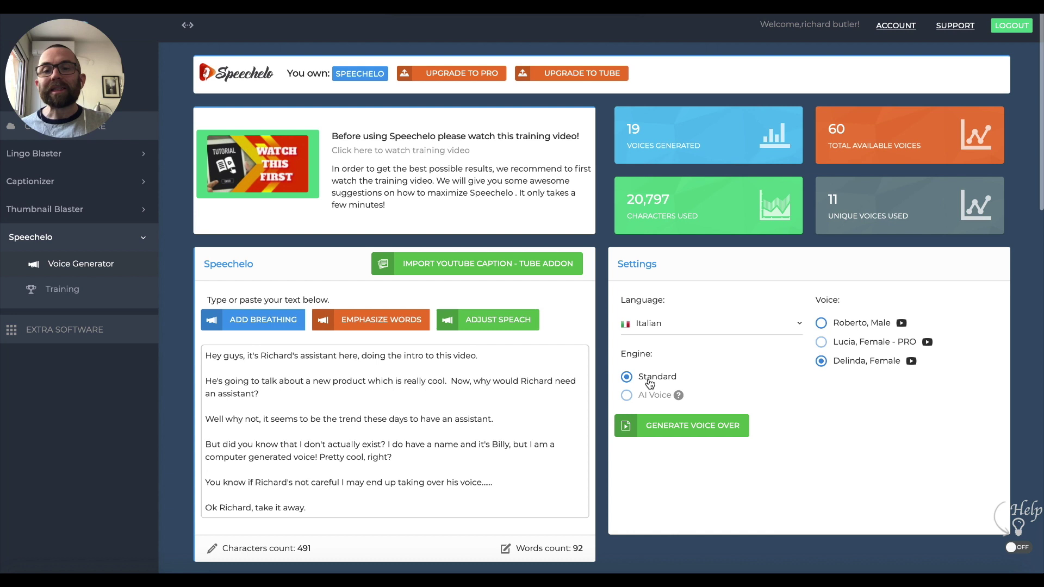
Select the script's first sentence and insert a [breathing] tag before it
left_click(203, 356)
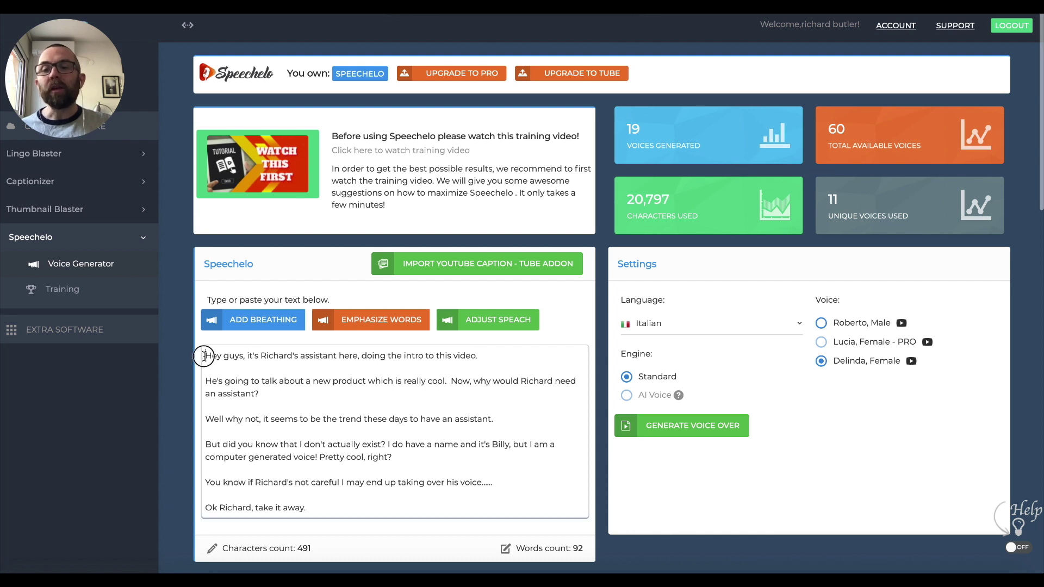
left_click_drag(204, 356, 487, 357)
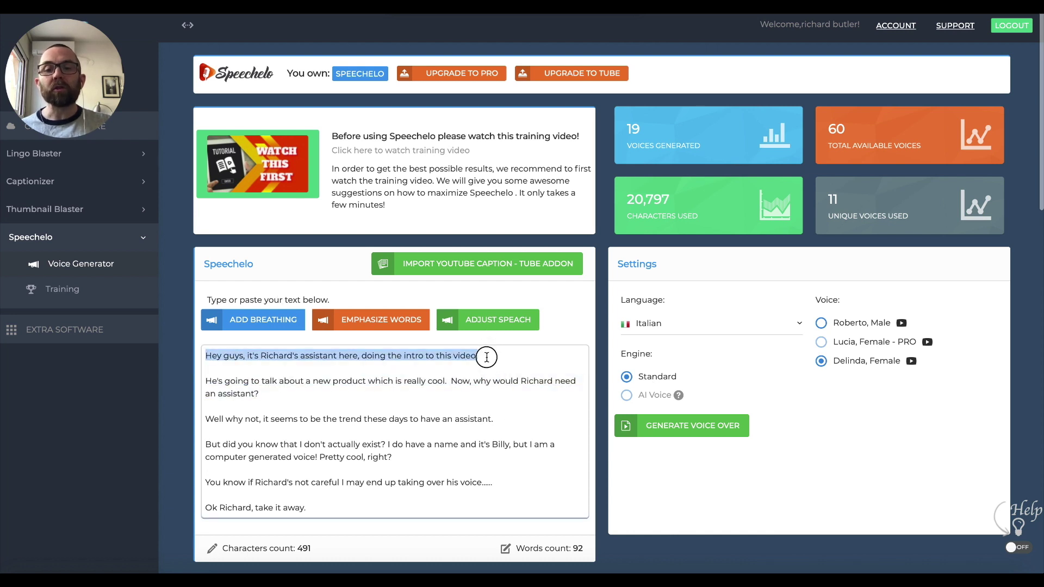
left_click(233, 324)
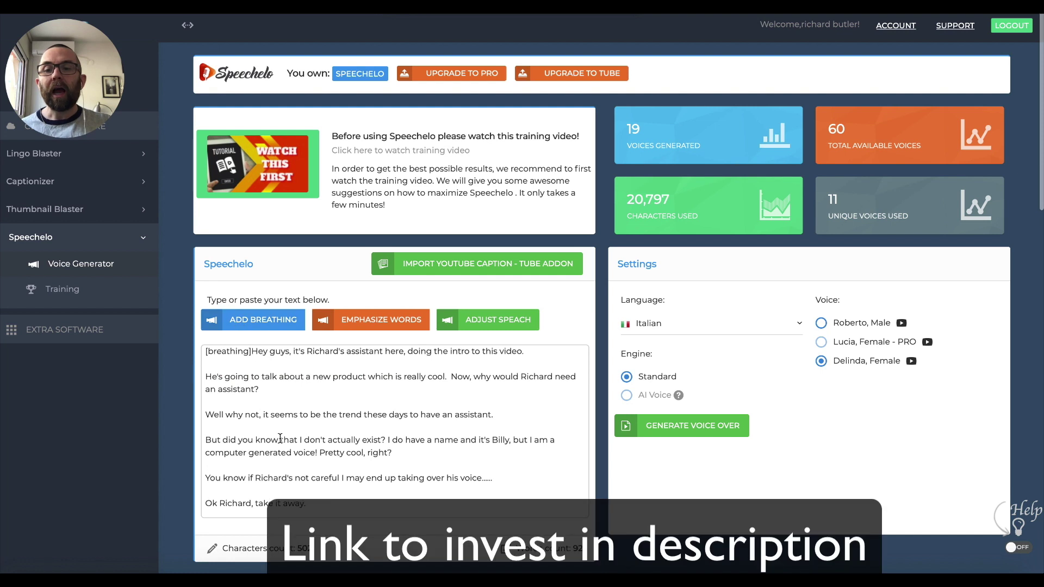
scroll(280, 438, "down", 1)
scroll(280, 438, "up", 1)
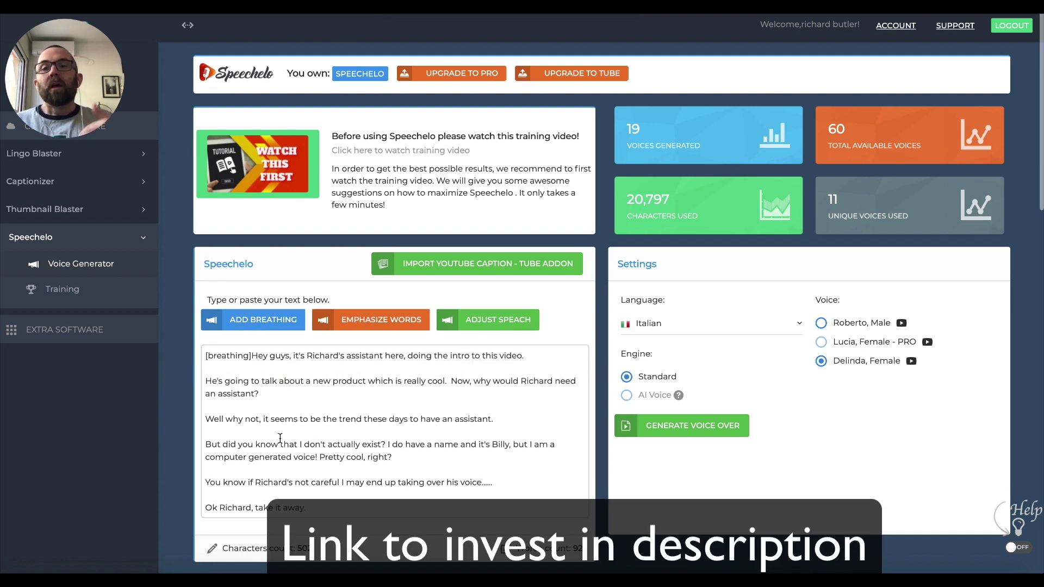